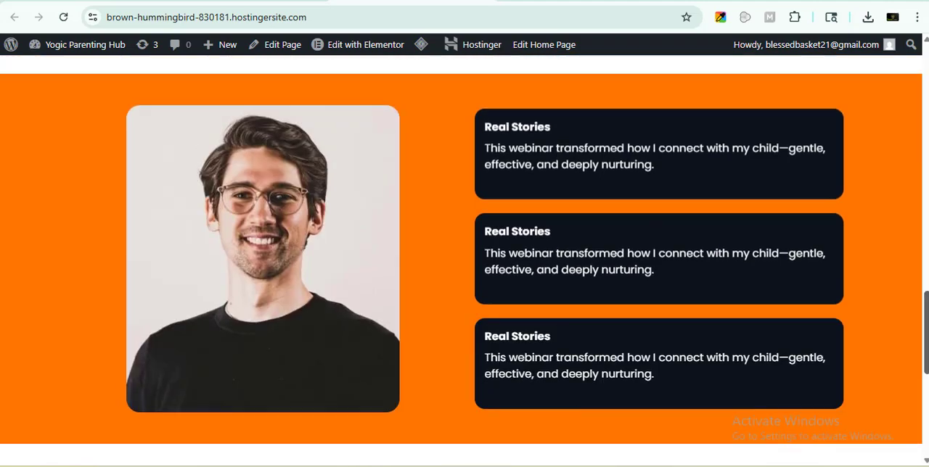
- Look over the published home page, from the hero banner to the Calm Connection and Real Stories sections
left_click_drag(927, 357, 924, 150)
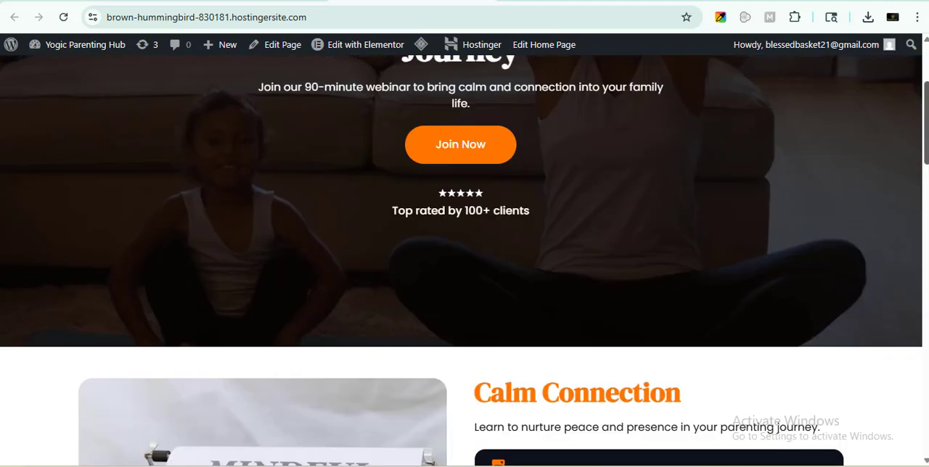
scroll(487, 274, "up", 3)
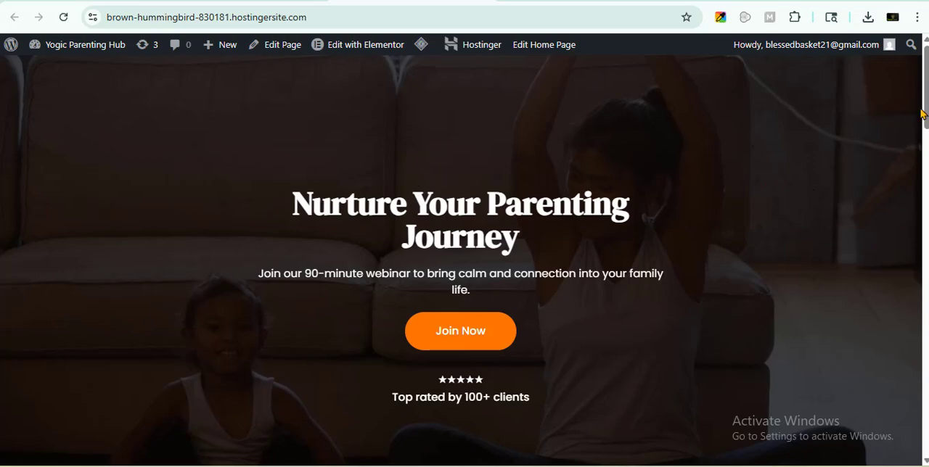
mouse_move(924, 114)
left_mouse_down()
mouse_move(926, 437)
mouse_move(926, 124)
left_mouse_up()
left_click_drag(927, 105, 906, 278)
scroll(873, 242, "up", 6)
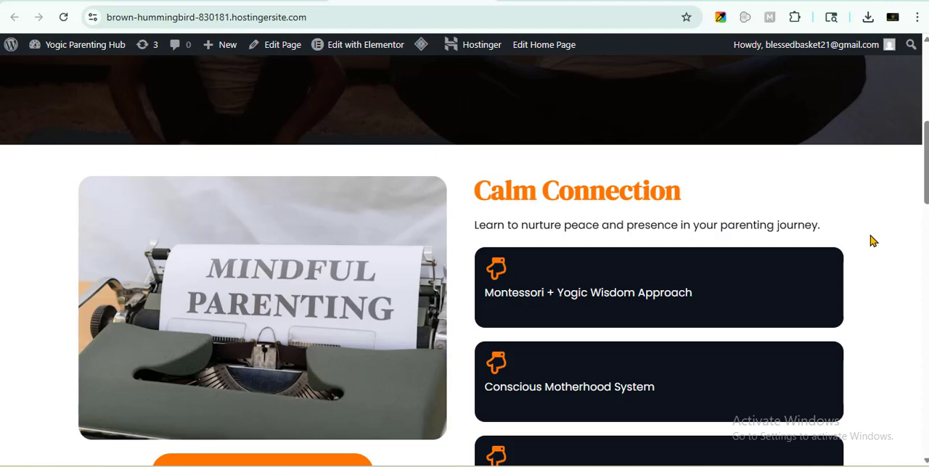
left_click_drag(926, 162, 926, 104)
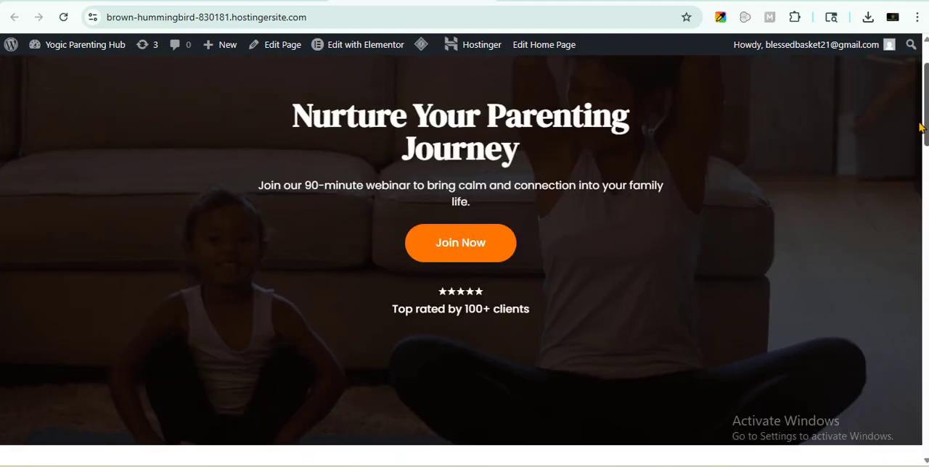
scroll(269, 178, "down", 4)
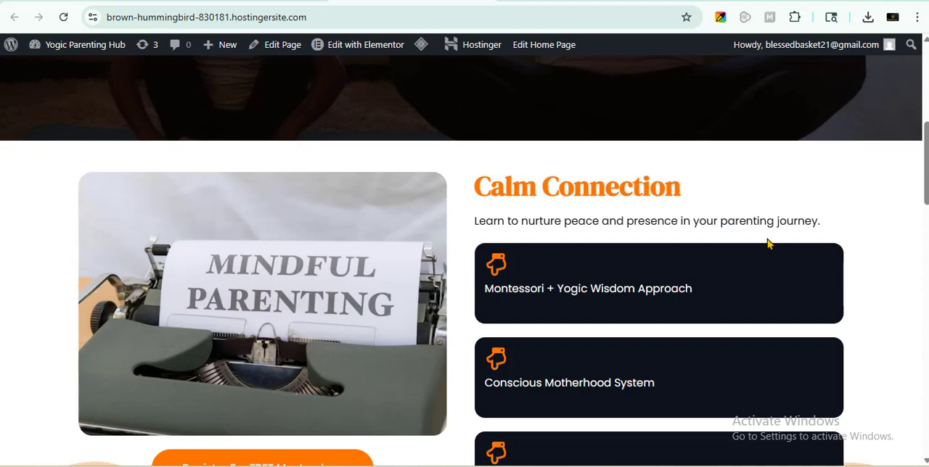
- Switch to the WordPress page list and open the Home page for Elementor editing in a new browser tab
left_click(245, 1)
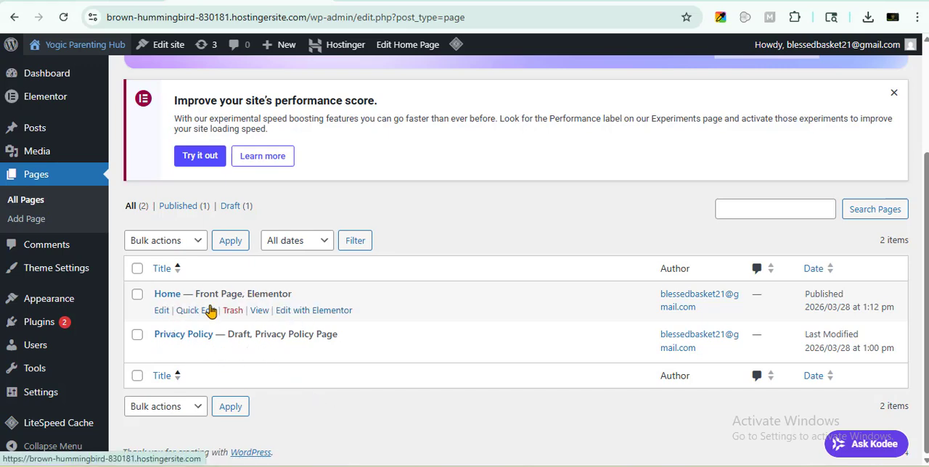
left_click(301, 318)
right_click(301, 318)
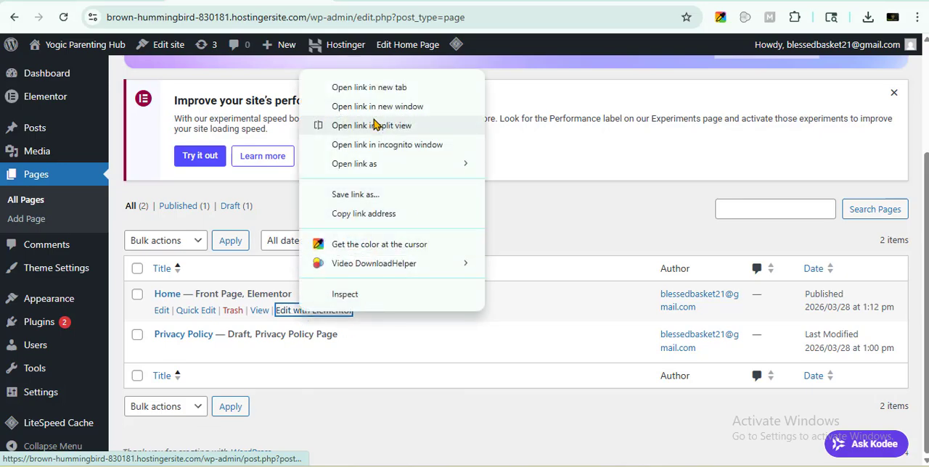
left_click(365, 88)
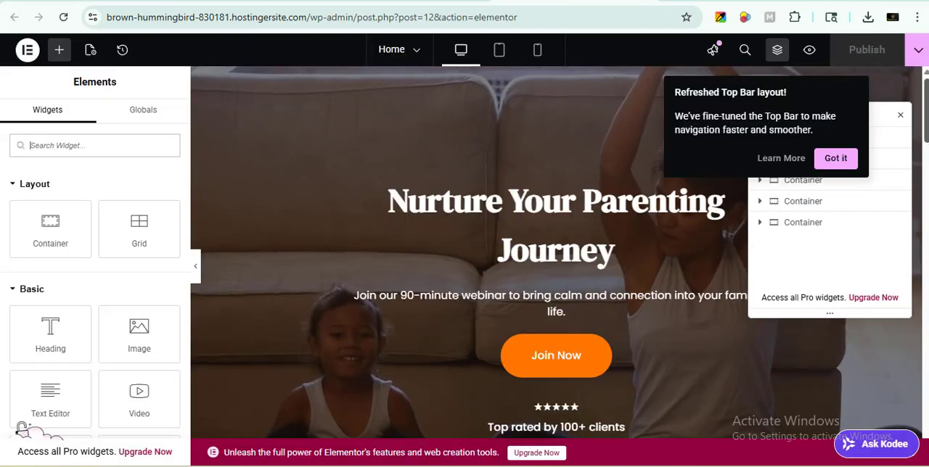
- Select the container holding the orange Real Stories section from the page structure
scroll(573, 203, "down", 15)
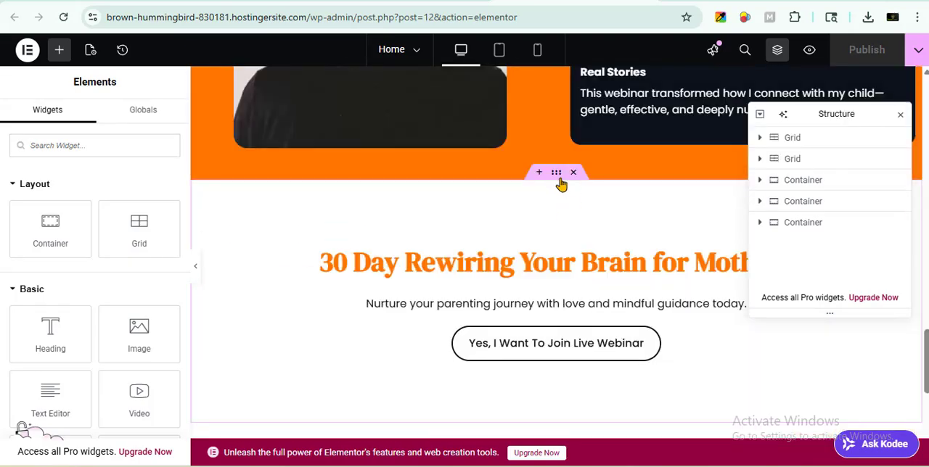
scroll(561, 183, "up", 10)
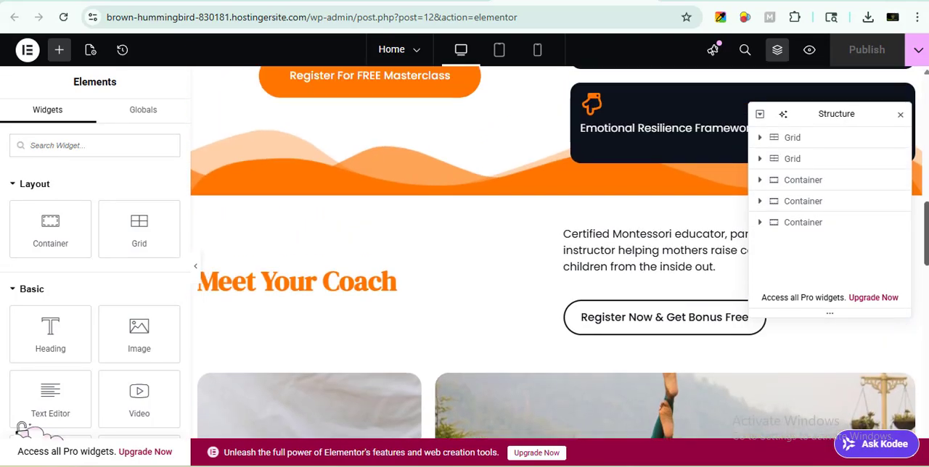
scroll(555, 181, "up", 5)
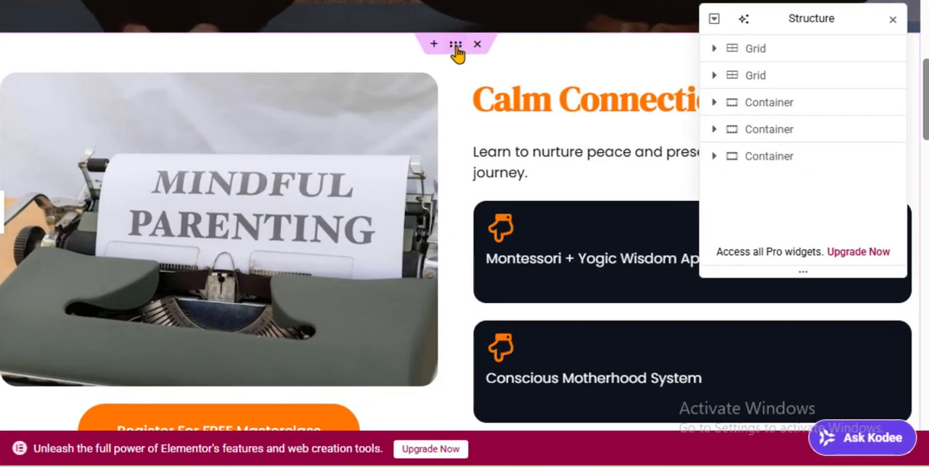
left_click(455, 50)
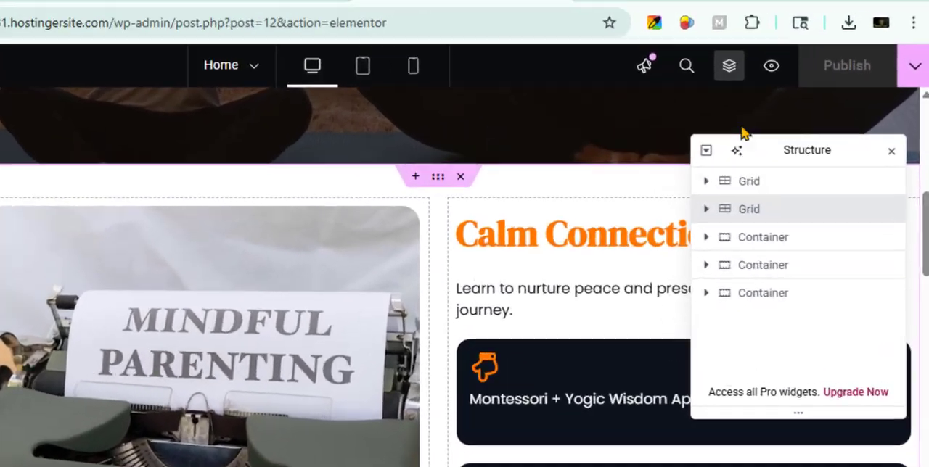
left_click(729, 71)
left_click(730, 71)
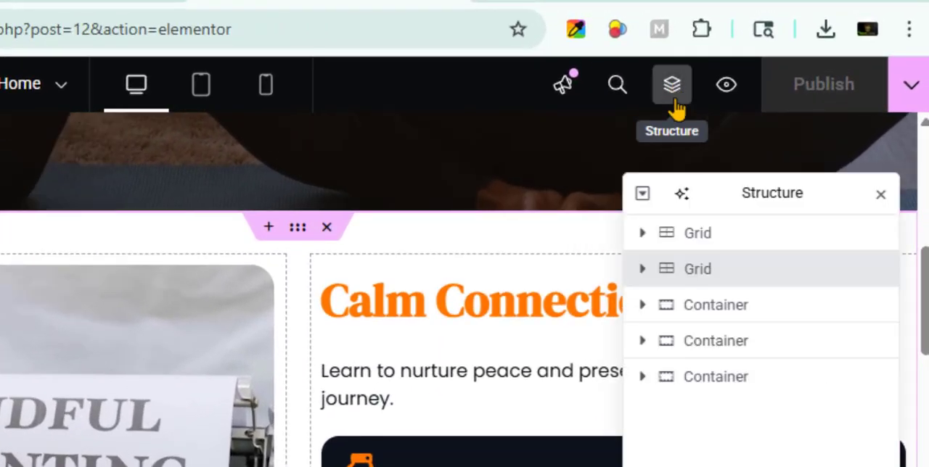
left_click(704, 306)
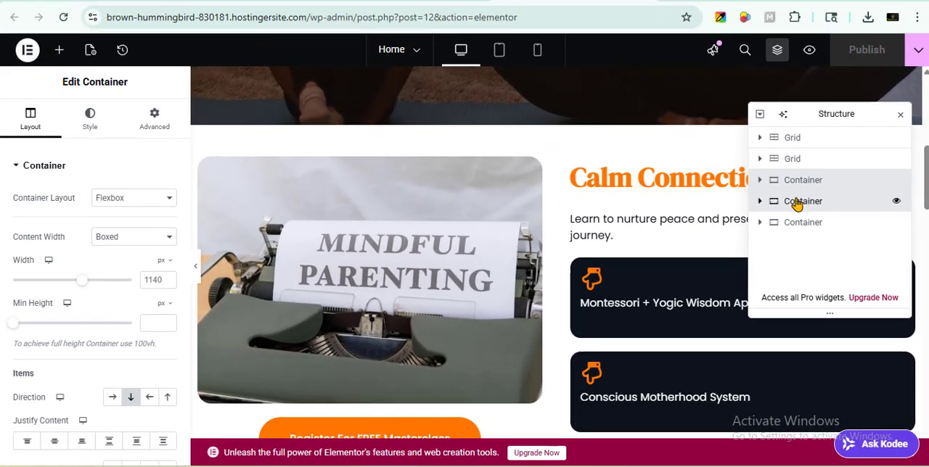
left_click(798, 204)
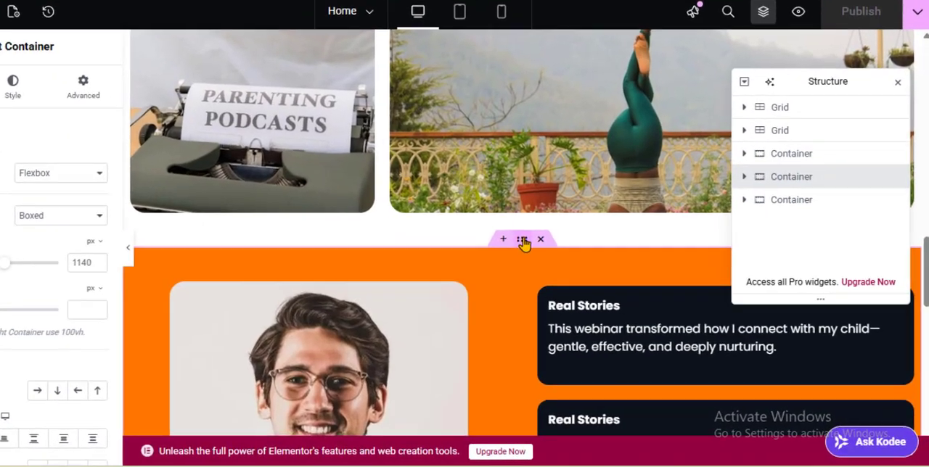
- Save the orange Real Stories container as a site template named LANDING
right_click(557, 260)
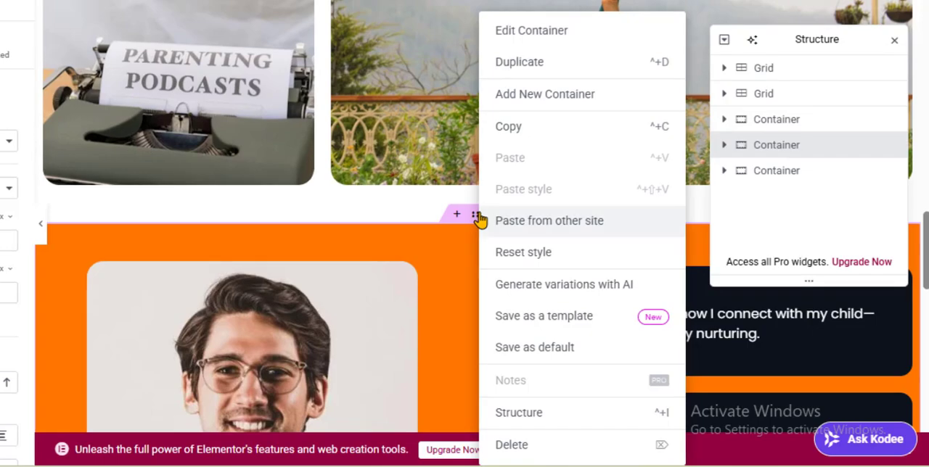
left_click(558, 329)
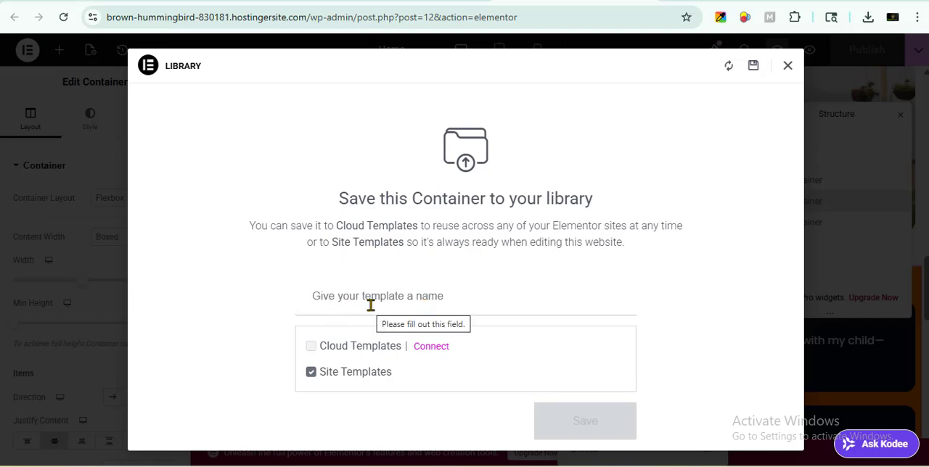
type("L")
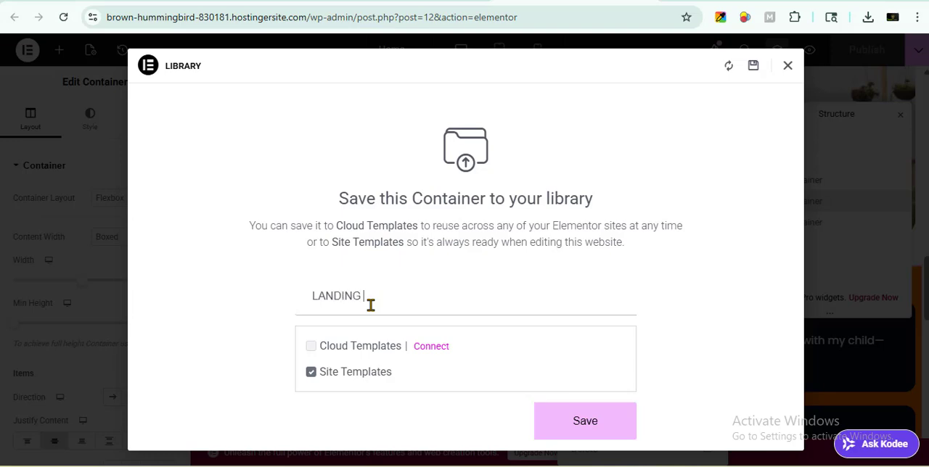
type("ANDING")
left_click(573, 430)
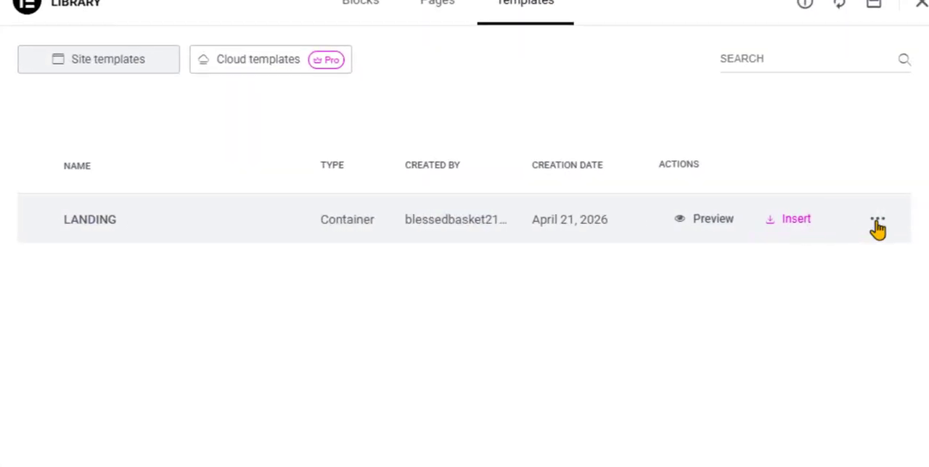
- Export the LANDING template from the library as a JSON file and close the library
left_click(878, 226)
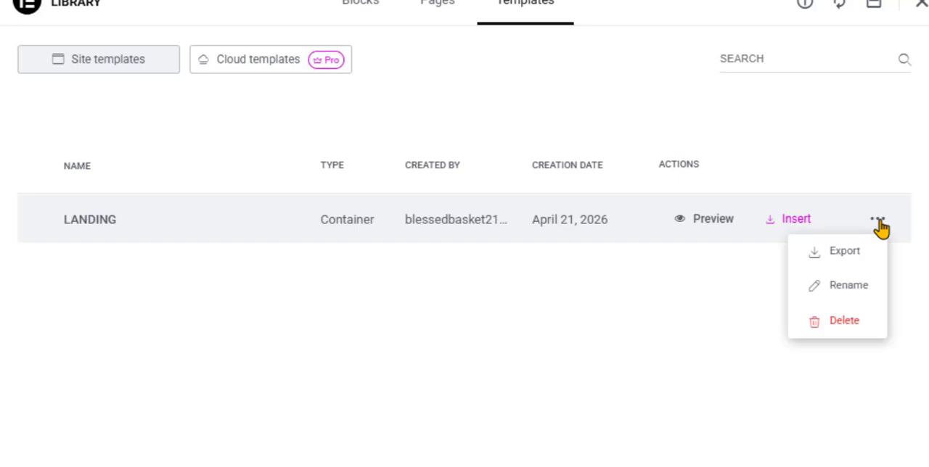
left_click(842, 254)
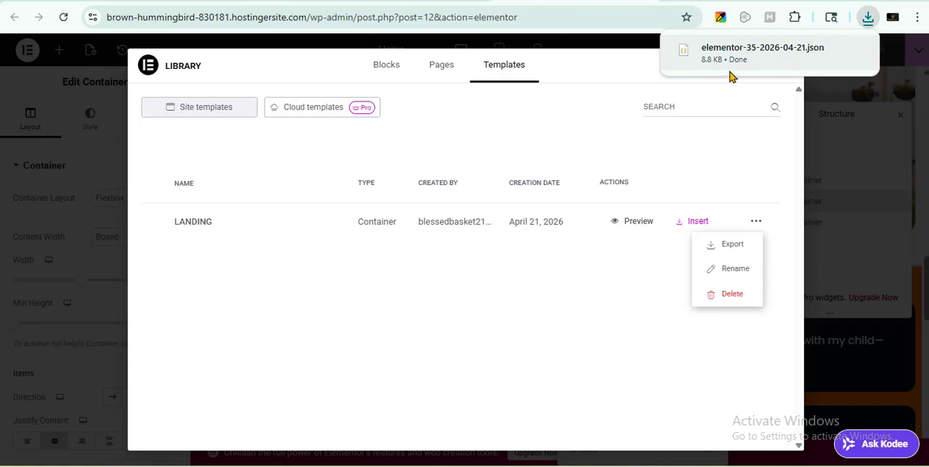
left_click(508, 347)
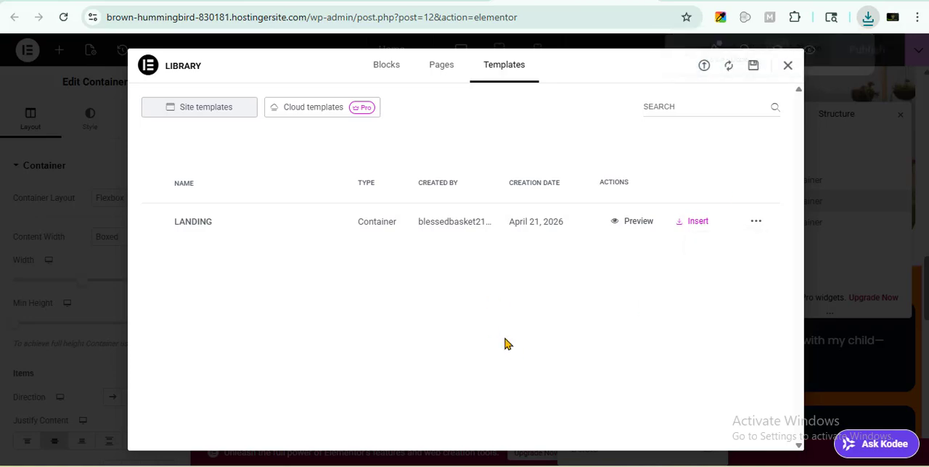
left_click(787, 69)
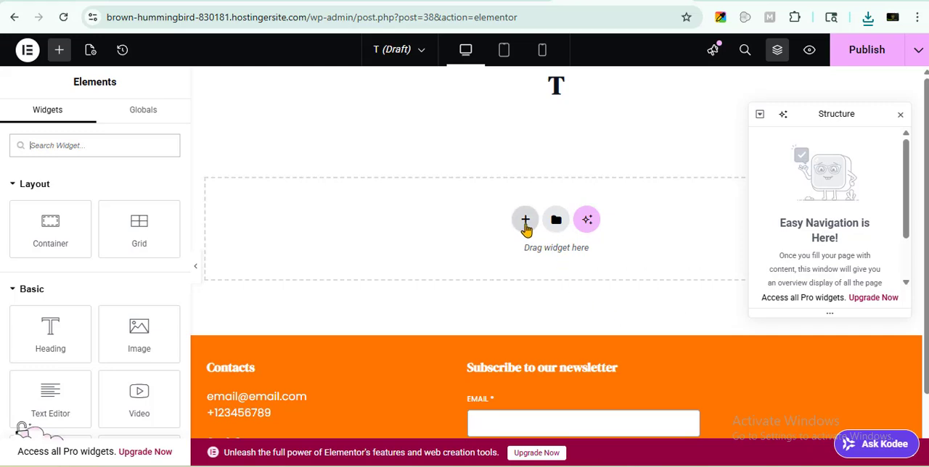
left_click(526, 221)
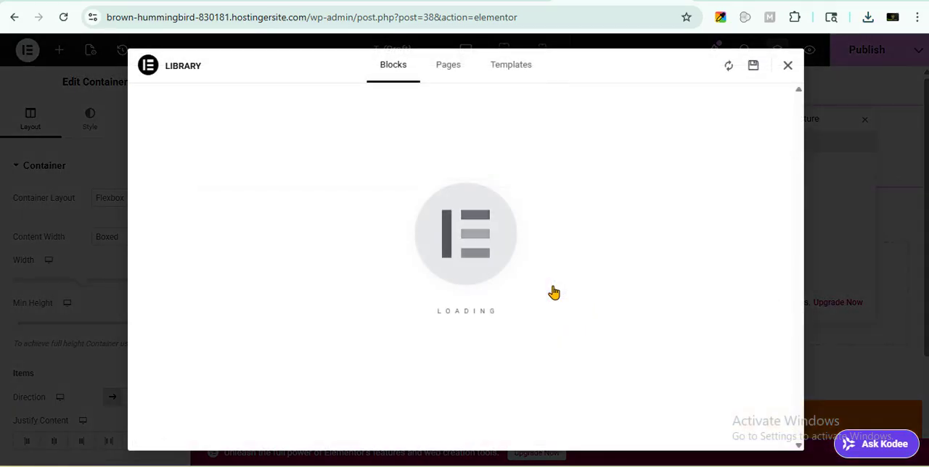
left_click(509, 68)
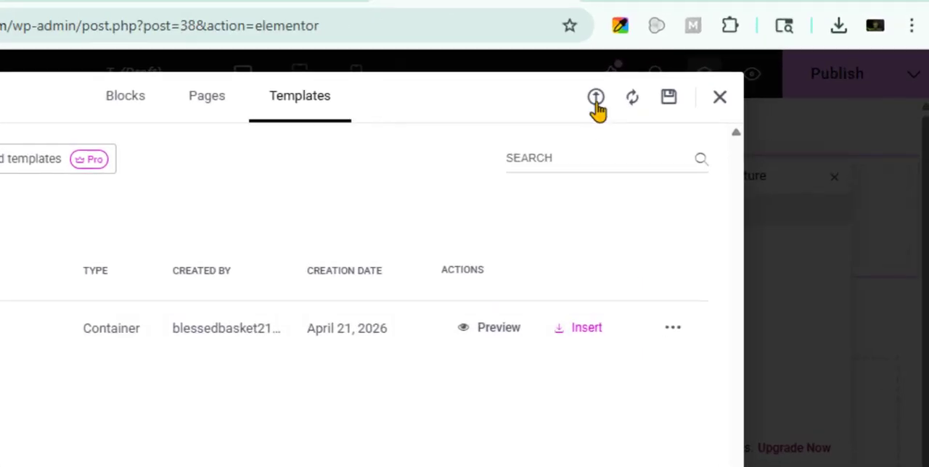
left_click(596, 100)
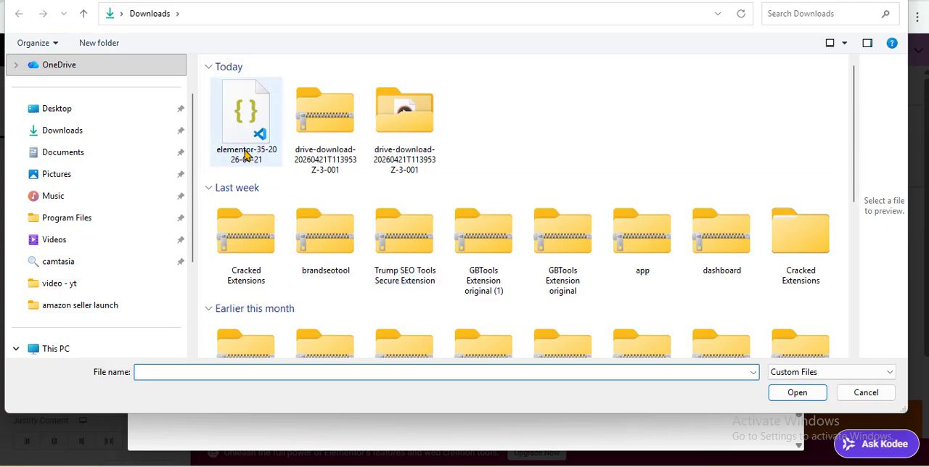
left_click(279, 146)
left_click(807, 399)
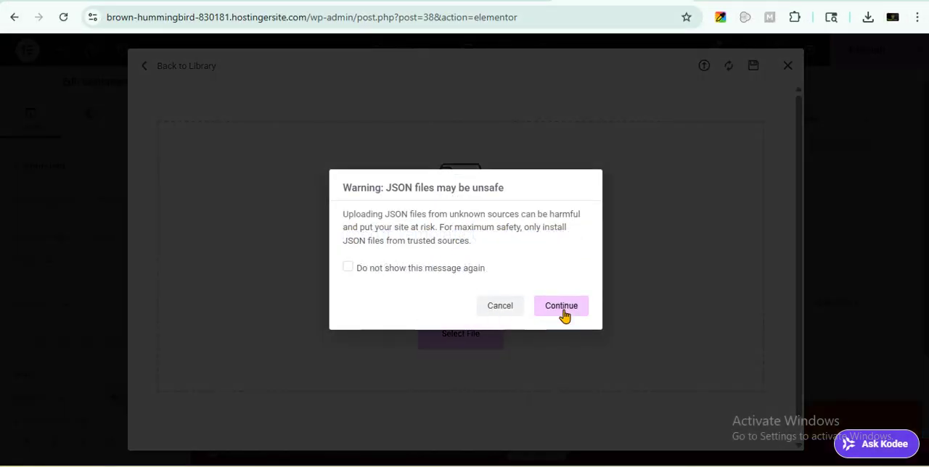
left_click(561, 307)
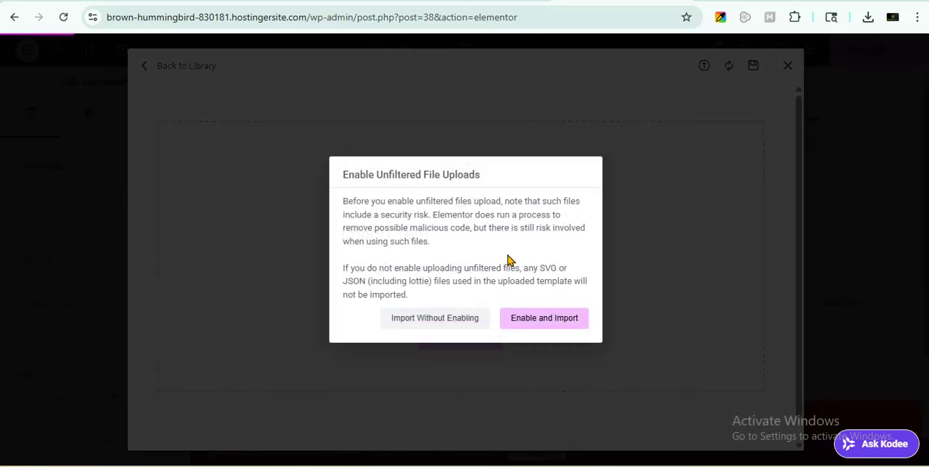
left_click(538, 318)
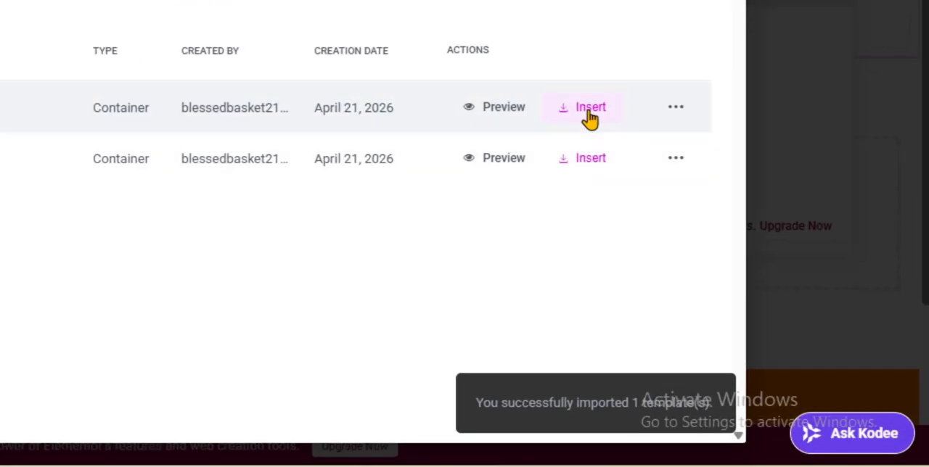
- Insert the newly imported LANDING template into the draft page, applying its container settings, and check the inserted section
left_click(637, 159)
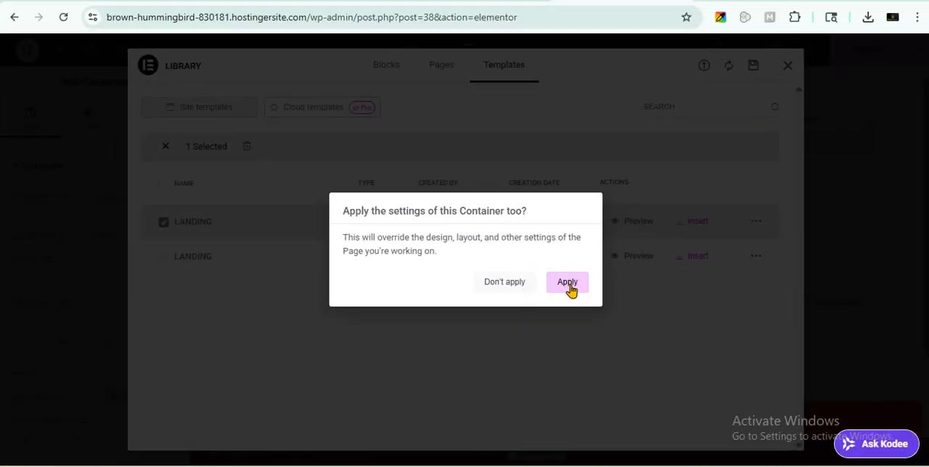
left_click(568, 284)
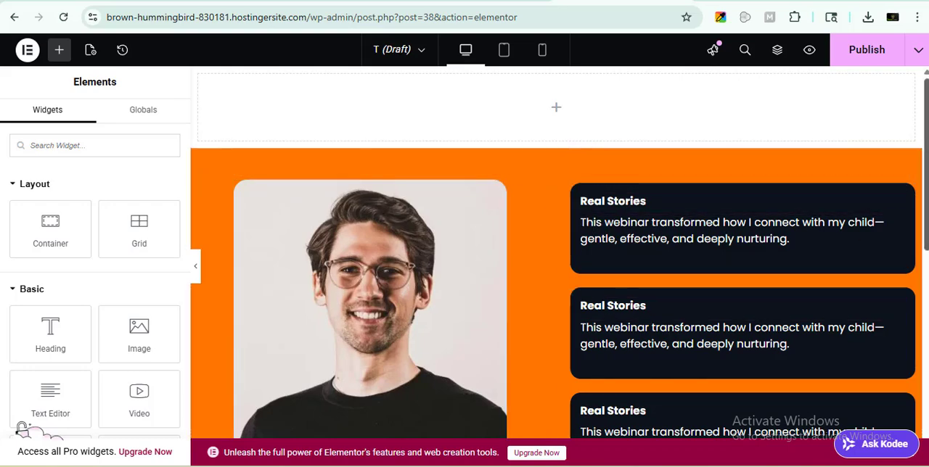
left_click_drag(925, 218, 925, 257)
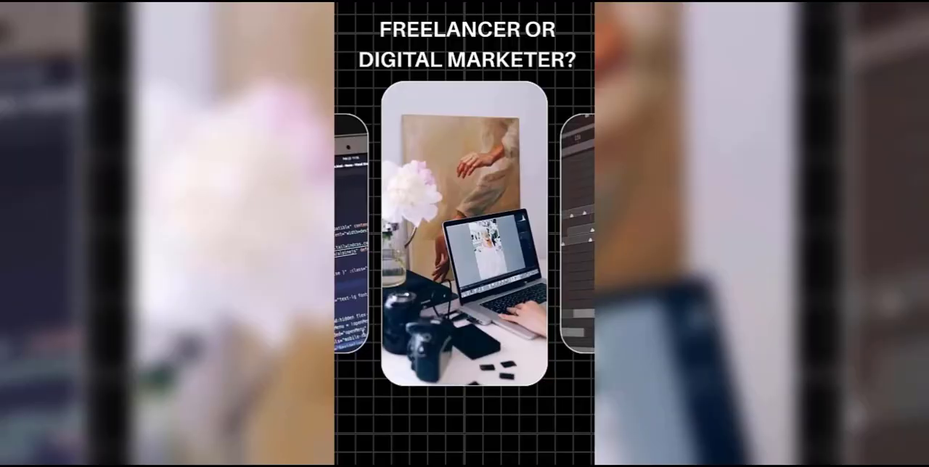